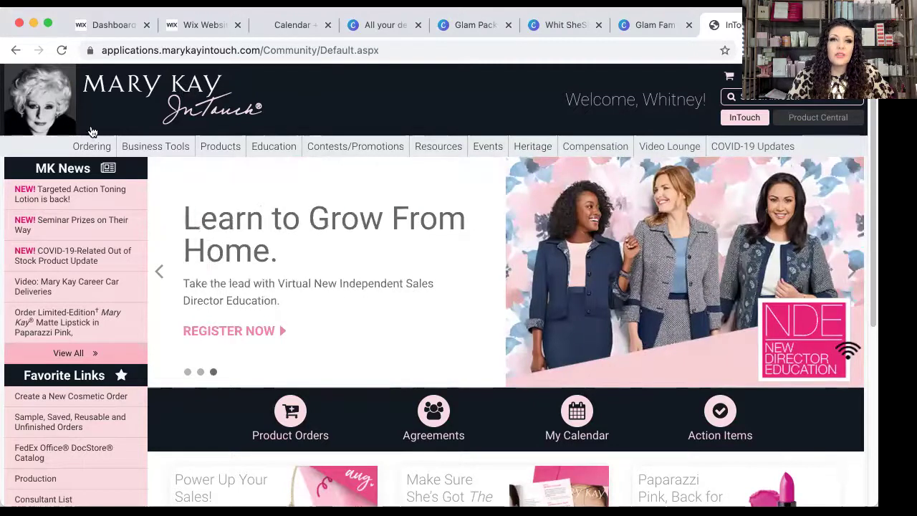
# Step: Create a new cosmetic order through online ordering
pyautogui.moveTo(91, 147)
pyautogui.moveTo(174, 171)
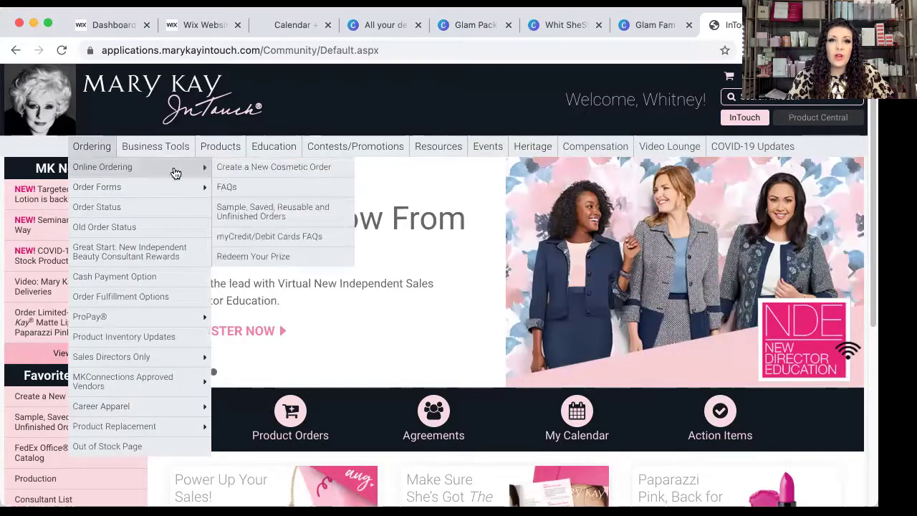
pyautogui.click(240, 165)
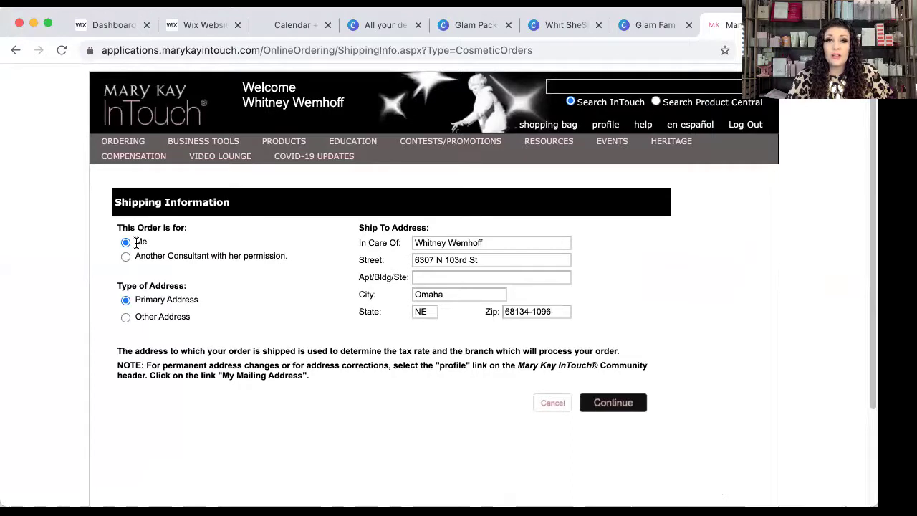
pyautogui.click(126, 257)
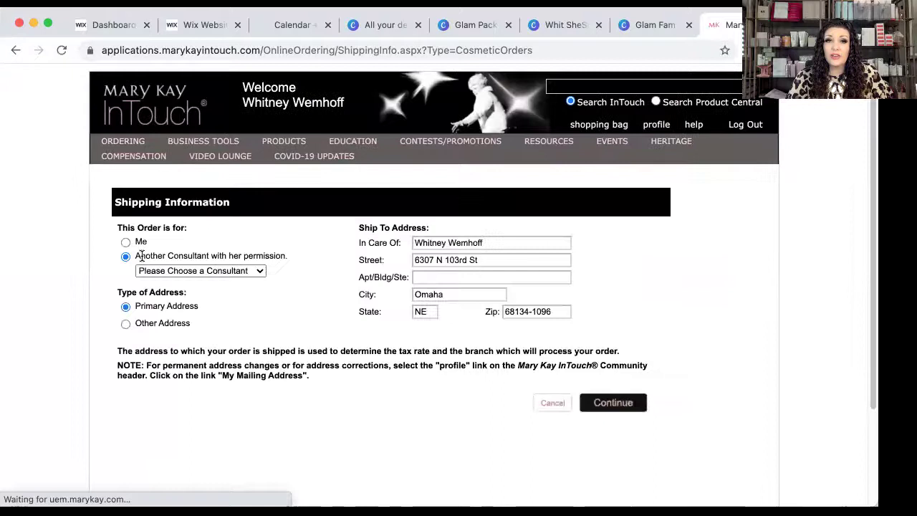
pyautogui.click(179, 272)
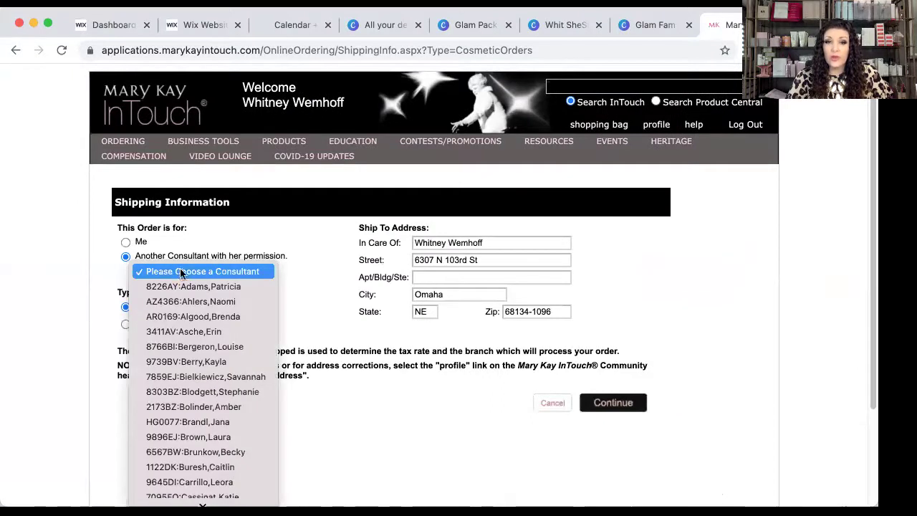
pyautogui.click(294, 276)
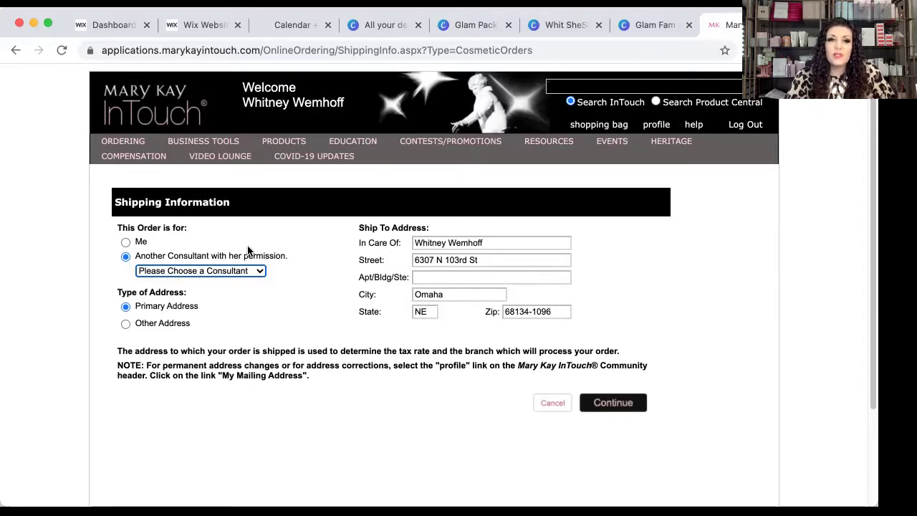
pyautogui.click(126, 242)
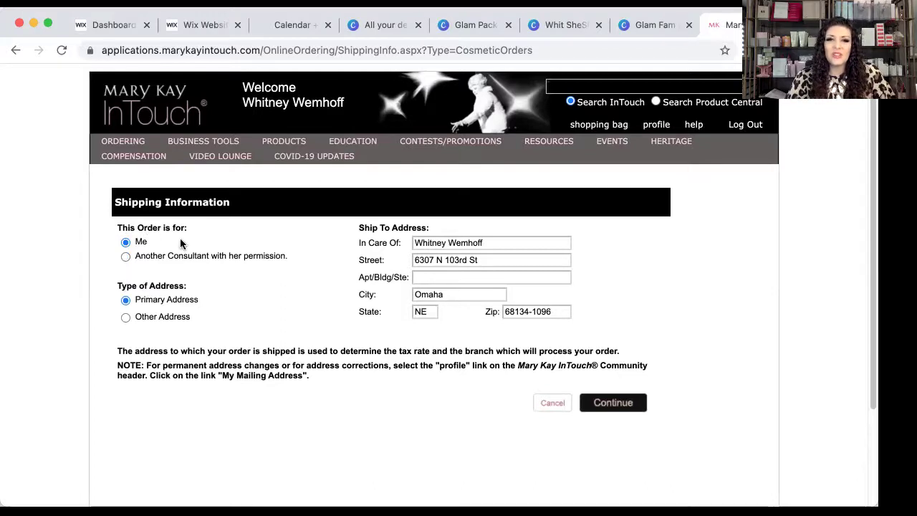
# Step: Accept the shipping information for an own order to the primary address and dismiss the earned discount notice
pyautogui.click(618, 406)
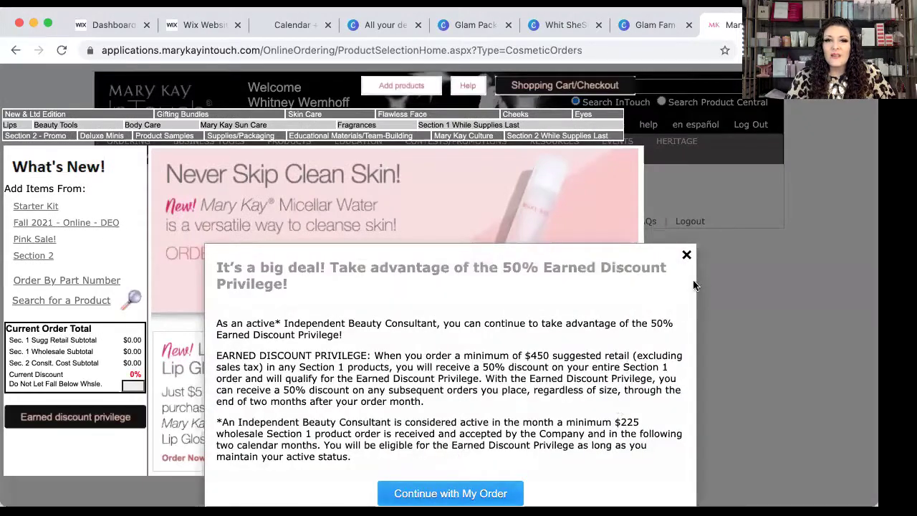
pyautogui.click(688, 257)
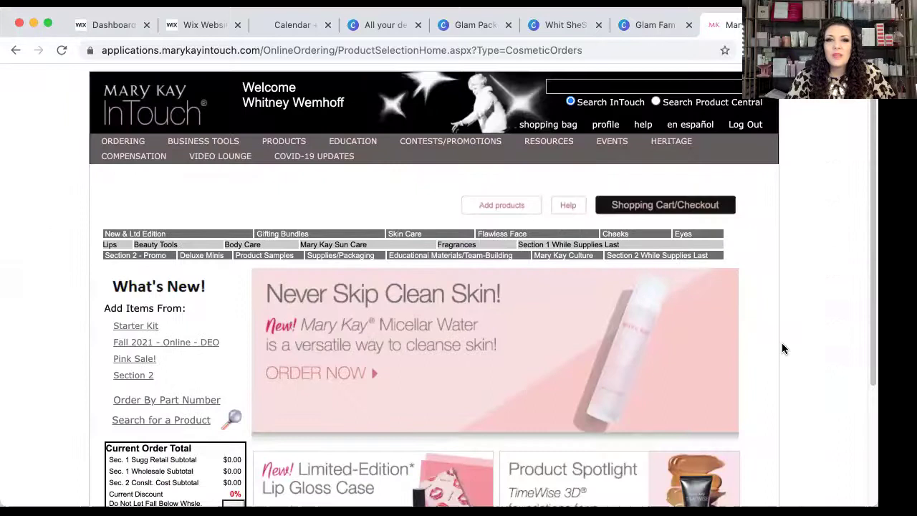
# Step: Add three TimeWise Miracle Set 3D (Normal/Dry) from the TimeWise skin care products and update the order
pyautogui.scroll(-2, 780, 340)
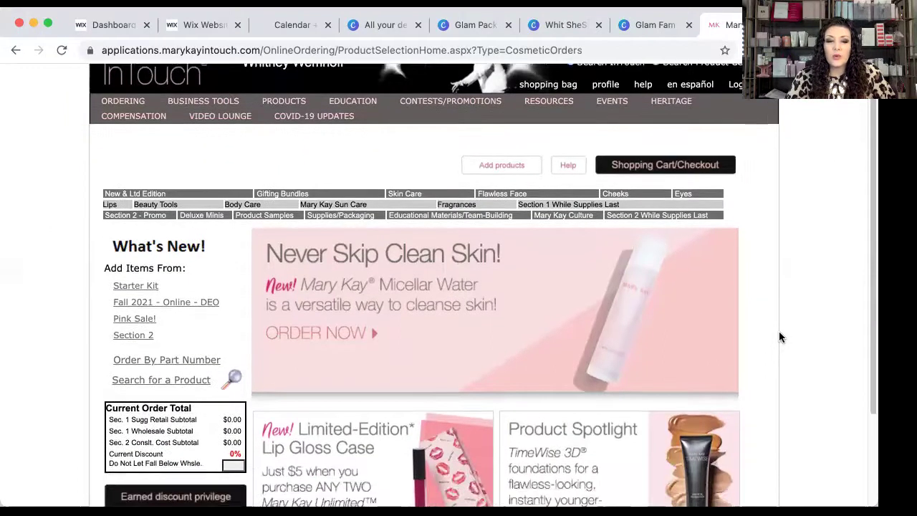
pyautogui.scroll(1, 781, 338)
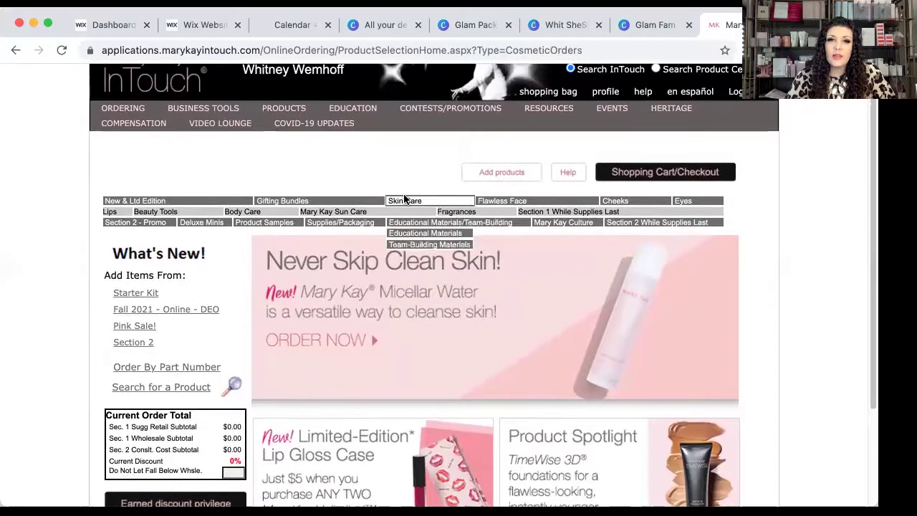
pyautogui.click(404, 212)
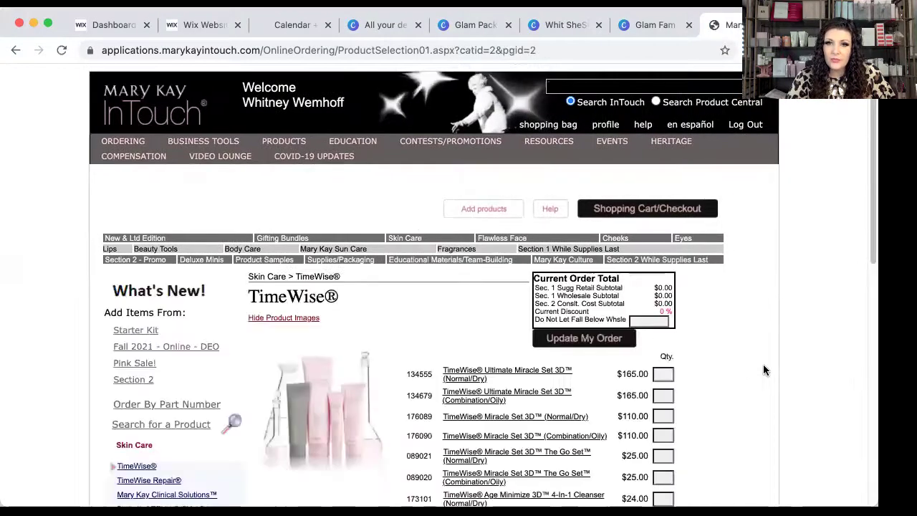
pyautogui.scroll(-3, 763, 369)
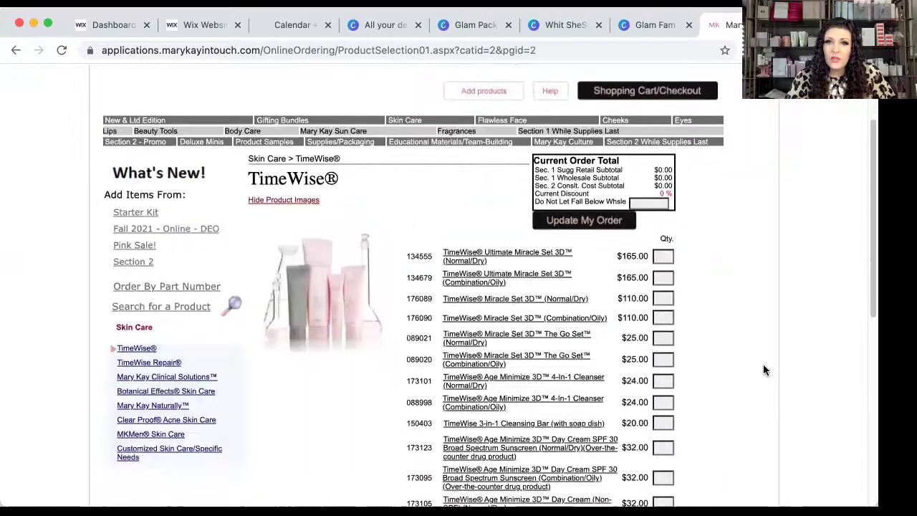
pyautogui.click(664, 255)
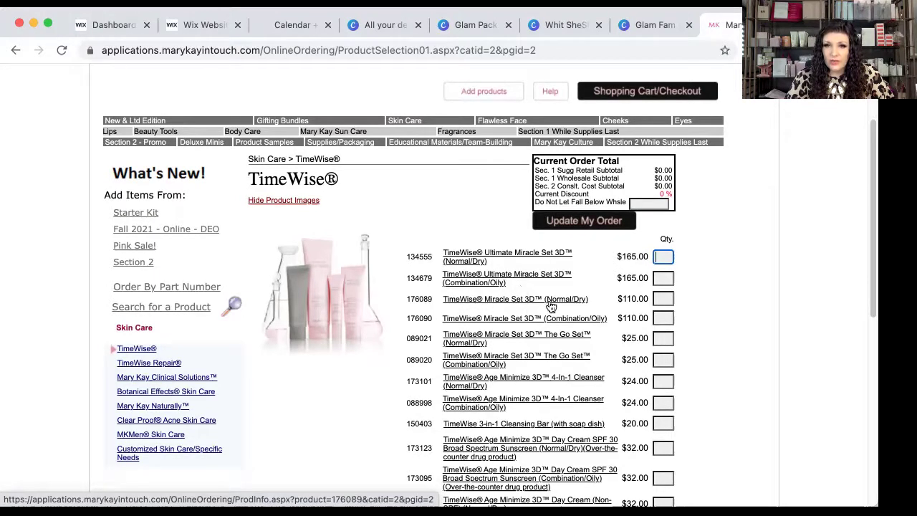
pyautogui.click(665, 299)
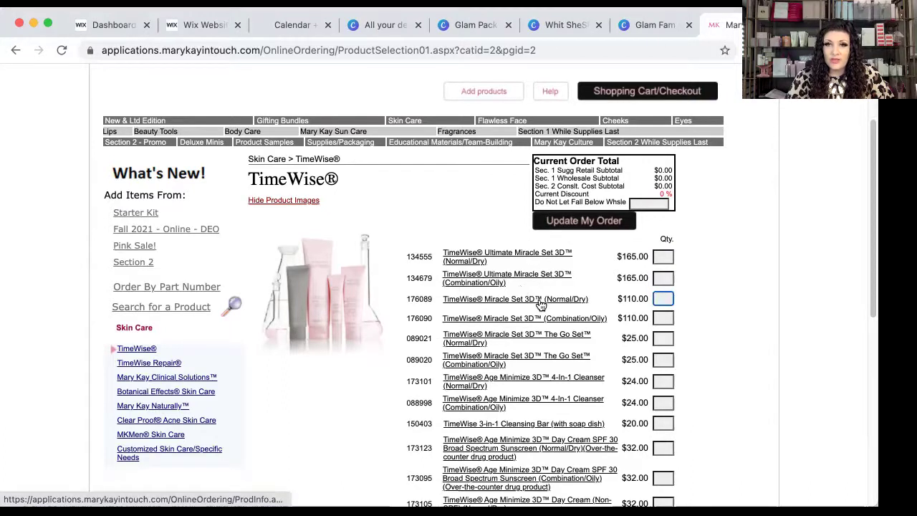
pyautogui.click(586, 222)
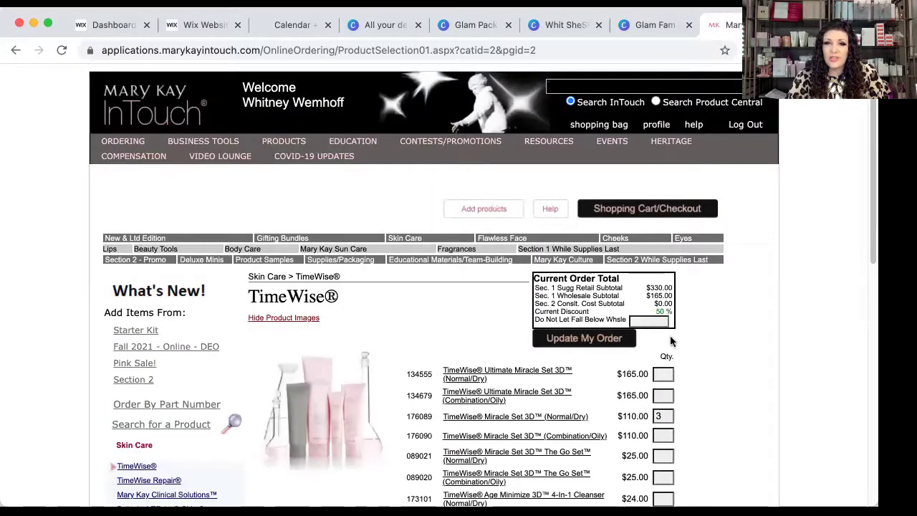
# Step: Add one Mineral Powder Foundation in Ivory 2 from the Flawless Face products and update the order
pyautogui.moveTo(506, 242)
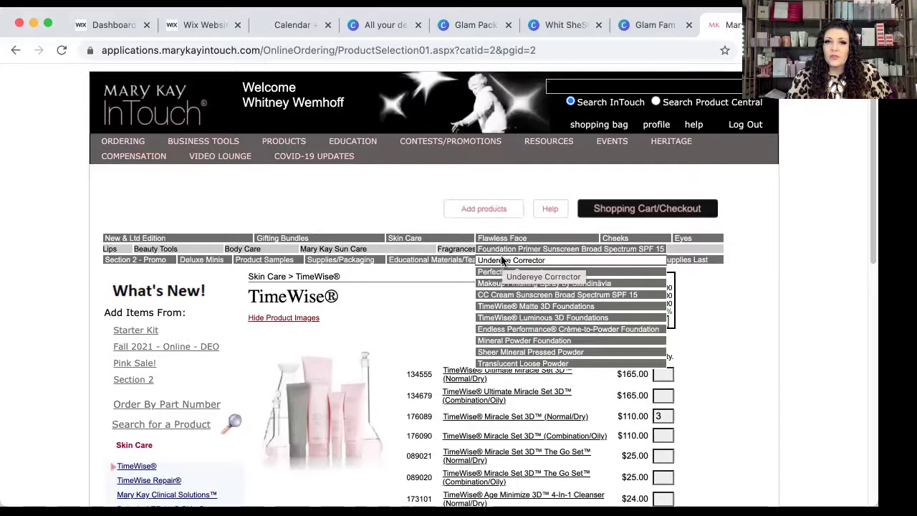
pyautogui.click(508, 343)
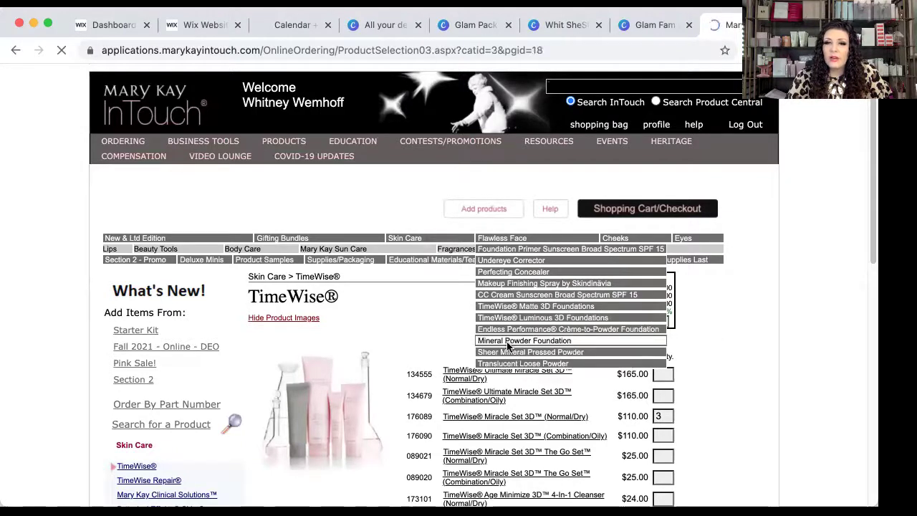
pyautogui.scroll(-5, 630, 442)
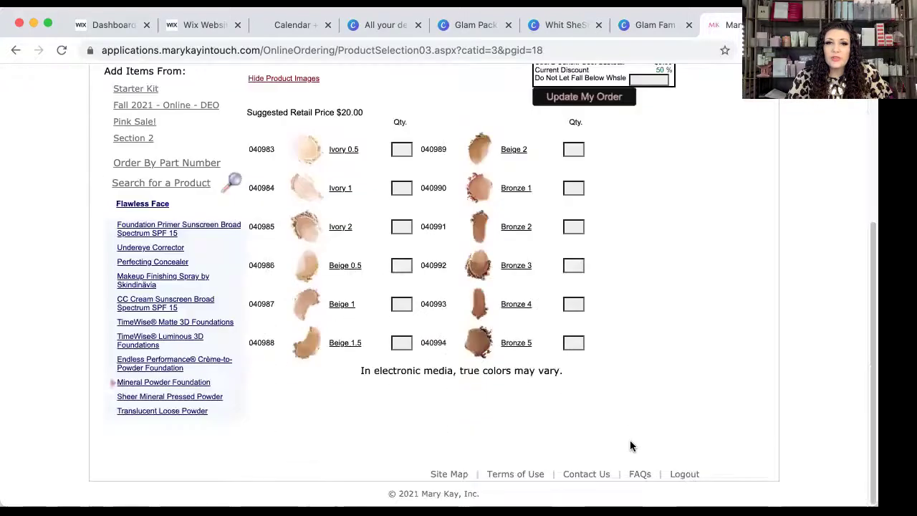
pyautogui.click(401, 227)
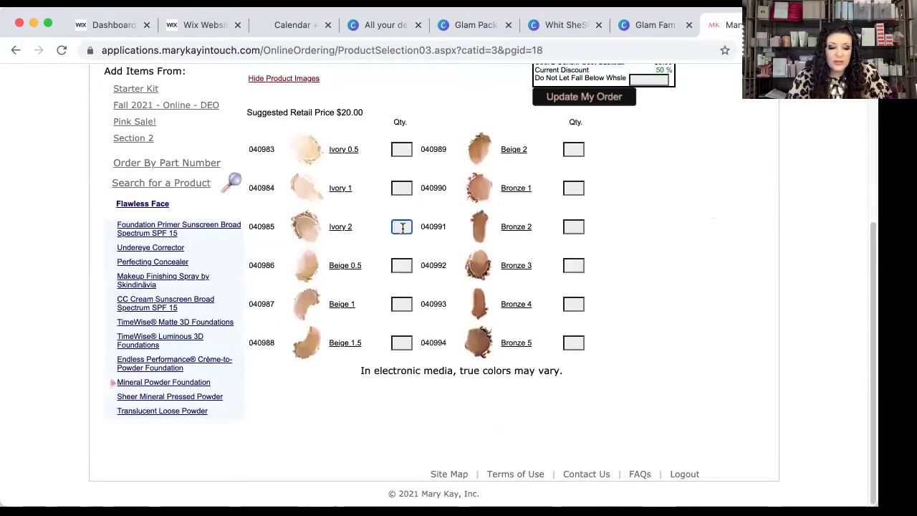
pyautogui.write('1')
pyautogui.scroll(2, 568, 203)
pyautogui.click(562, 237)
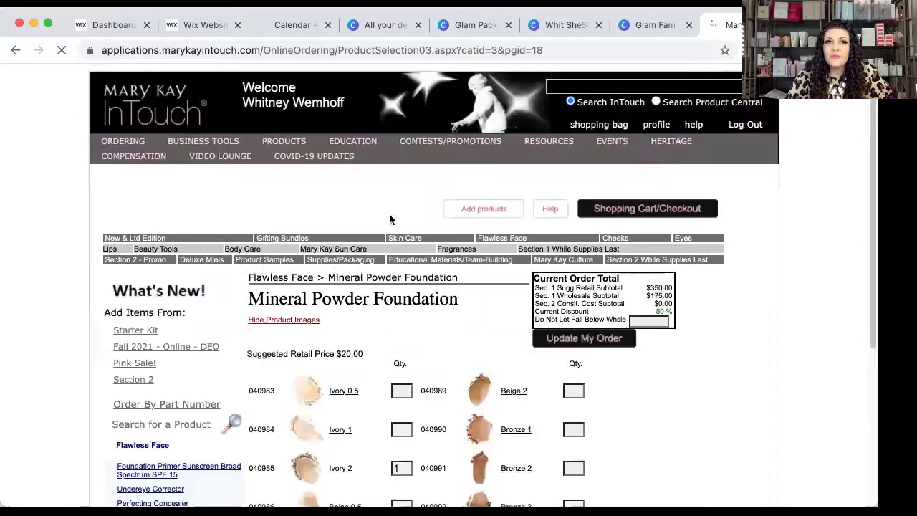
# Step: Browse the products offered in the New & Ltd Edition category
pyautogui.click(165, 237)
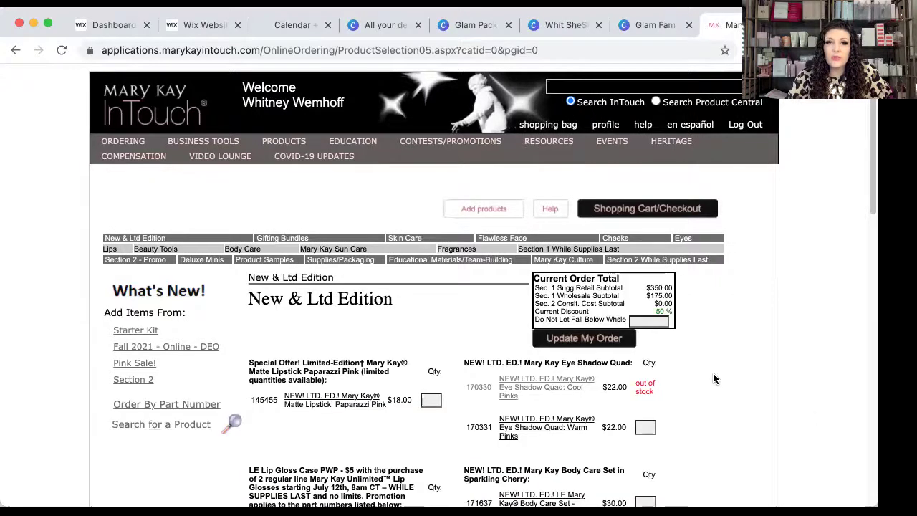
pyautogui.scroll(-2, 713, 374)
pyautogui.scroll(-4, 713, 378)
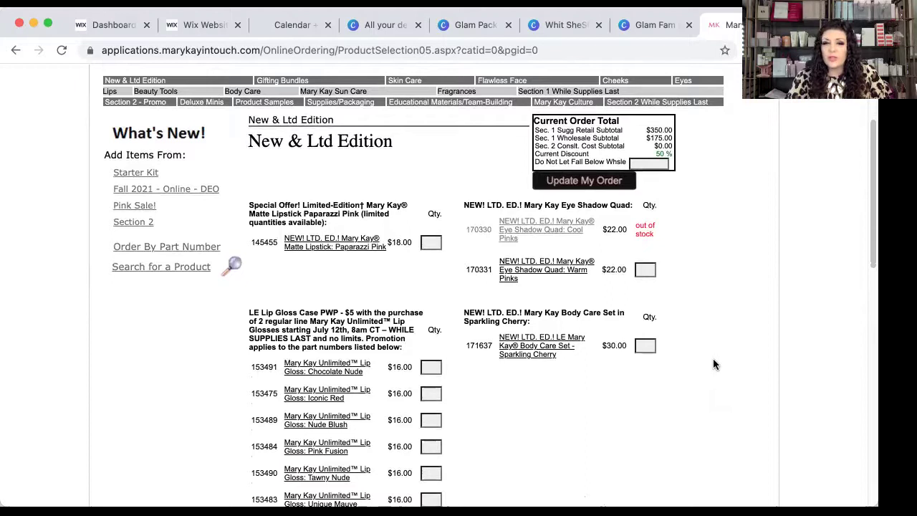
pyautogui.scroll(-4, 713, 365)
pyautogui.scroll(8, 713, 364)
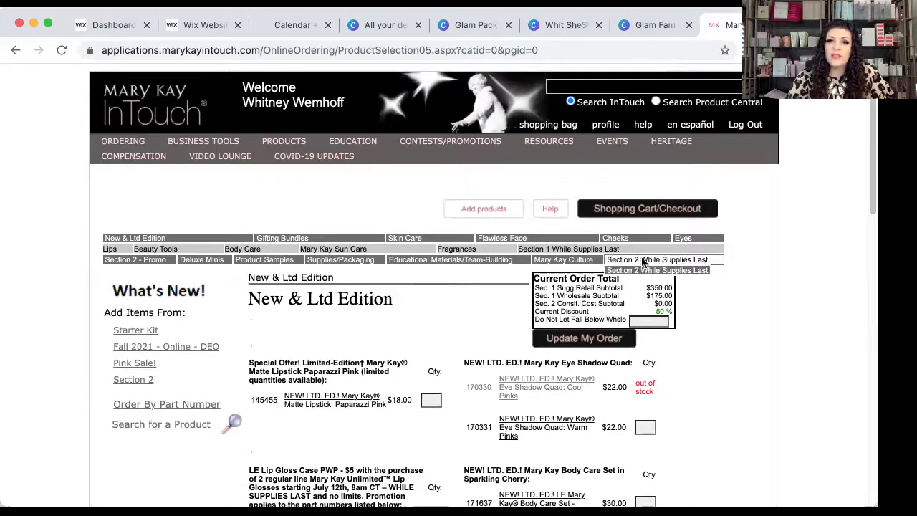
# Step: View the Product Packaging supplies and look through the list of product sample categories
pyautogui.moveTo(504, 259)
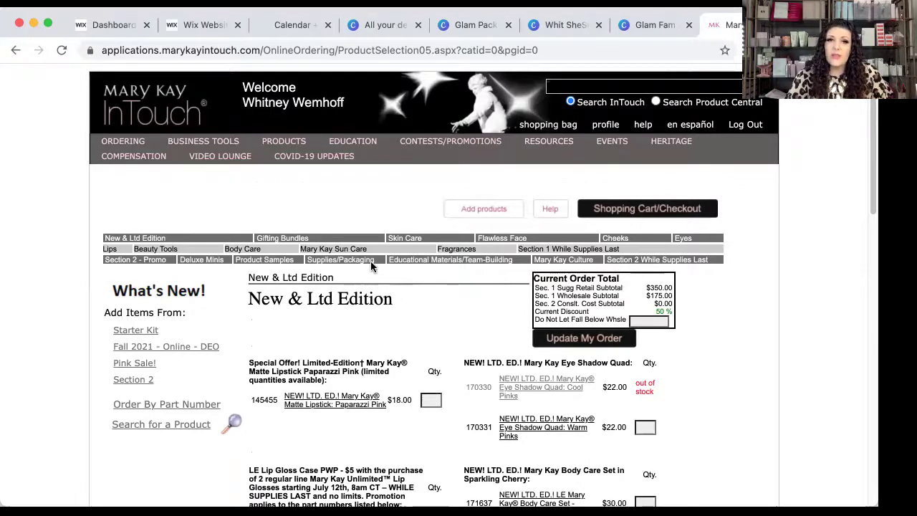
pyautogui.moveTo(371, 263)
pyautogui.click(352, 294)
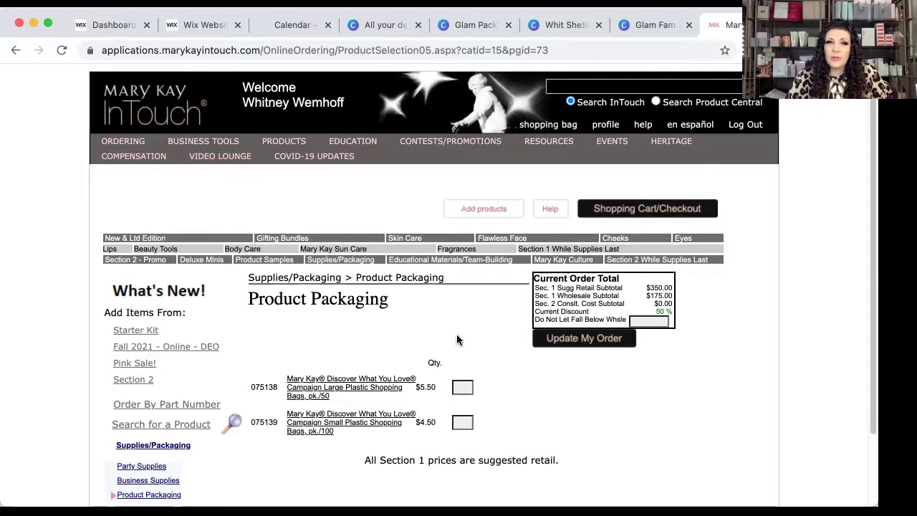
pyautogui.moveTo(333, 261)
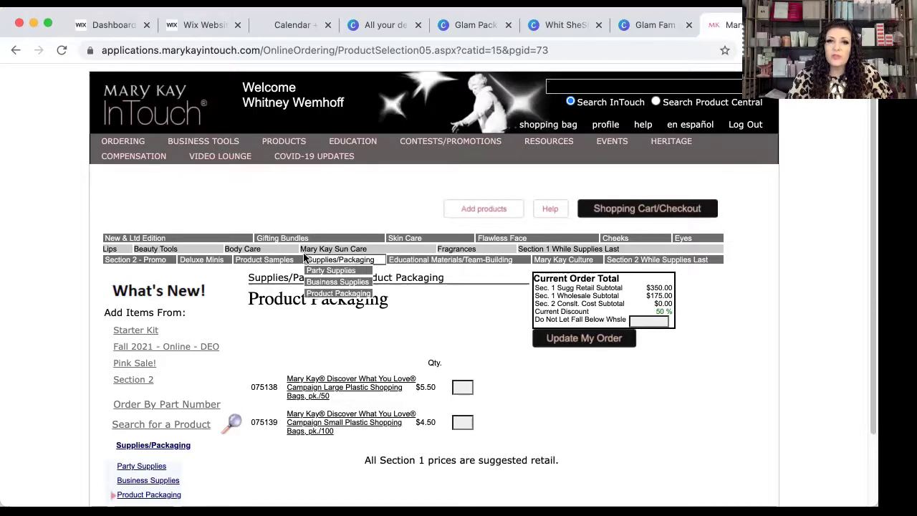
pyautogui.moveTo(281, 263)
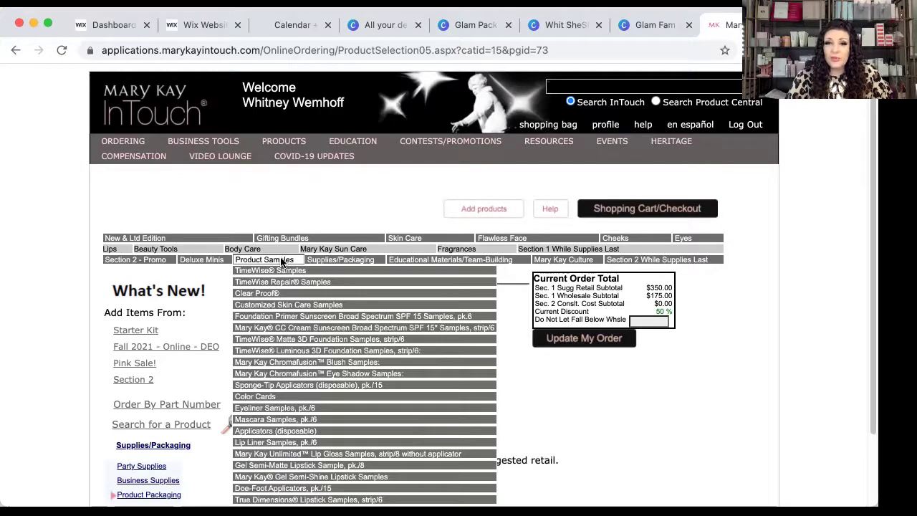
pyautogui.scroll(-1, 296, 313)
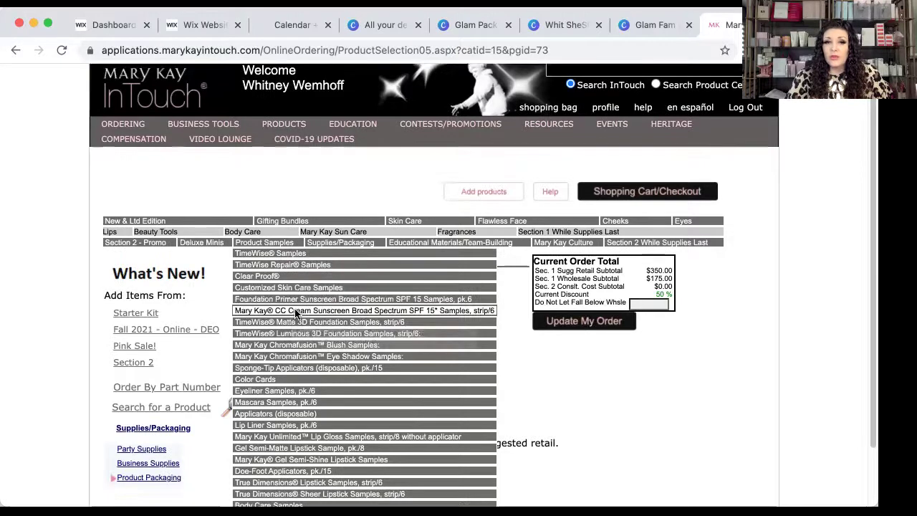
pyautogui.scroll(-2, 296, 308)
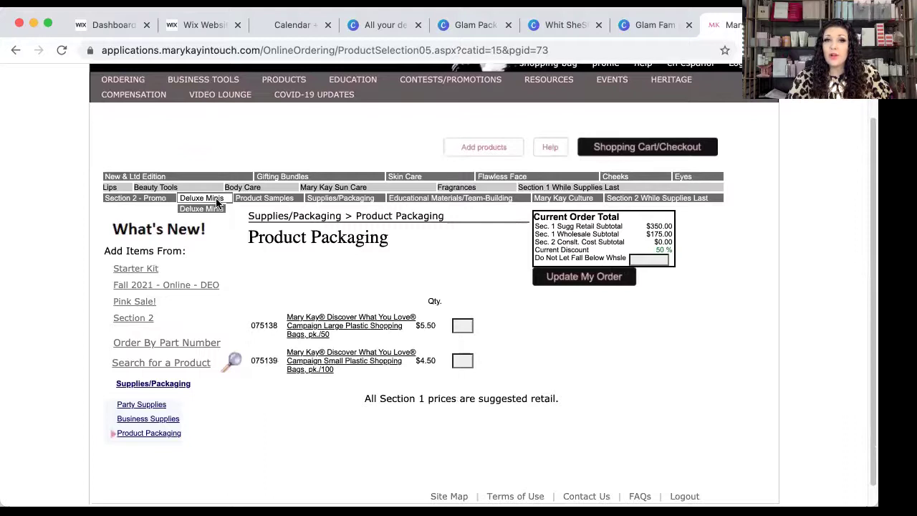
# Step: Open the Deluxe Minis category and review the mini products and their prices
pyautogui.click(215, 207)
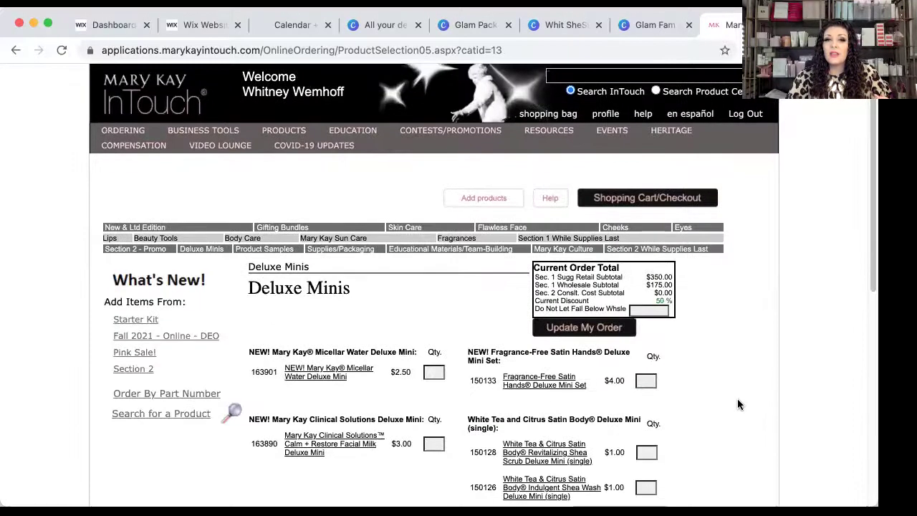
pyautogui.scroll(-2, 738, 405)
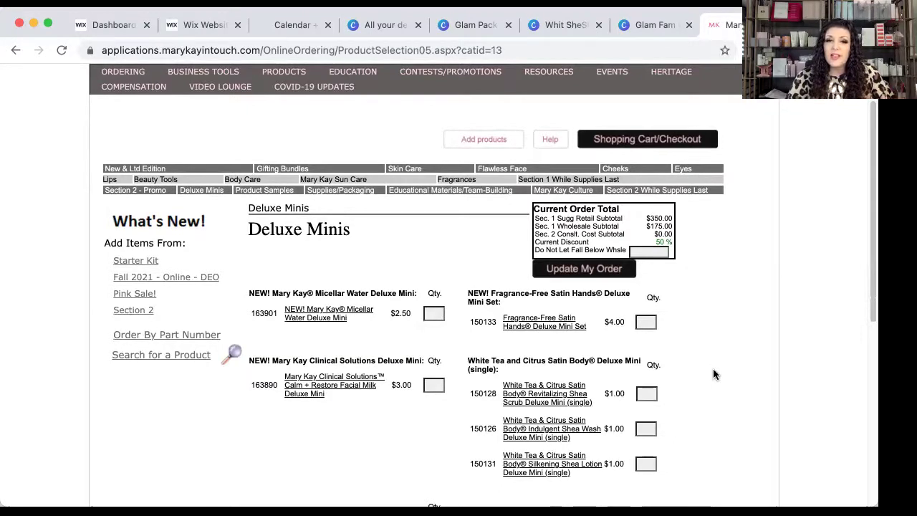
pyautogui.scroll(-1, 716, 369)
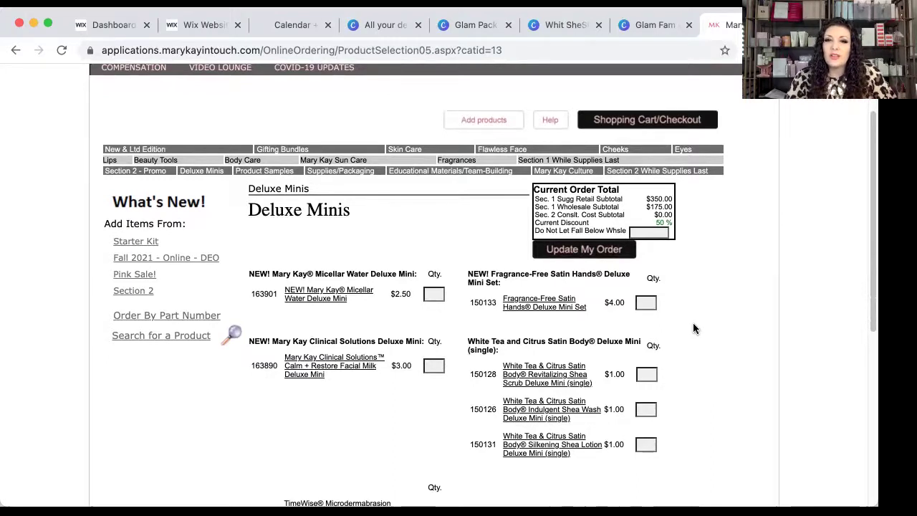
pyautogui.scroll(-1, 693, 323)
pyautogui.scroll(-1, 694, 327)
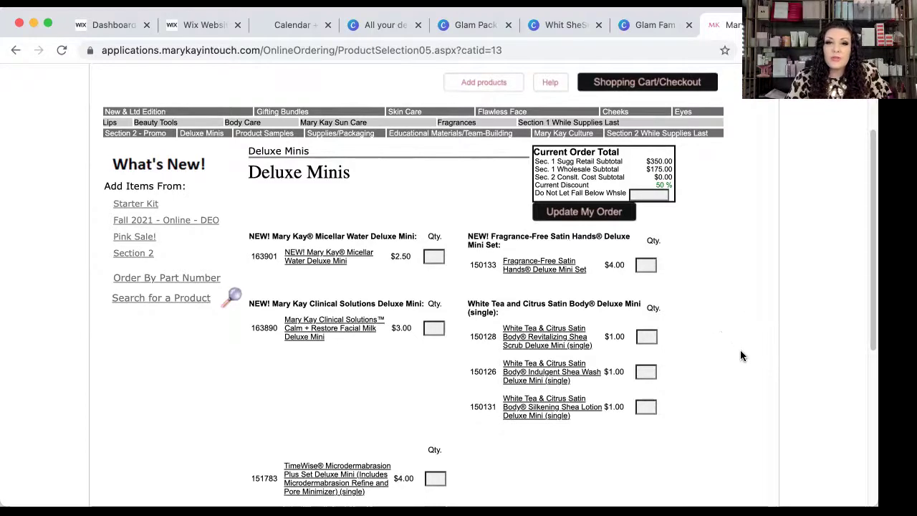
pyautogui.scroll(1, 361, 190)
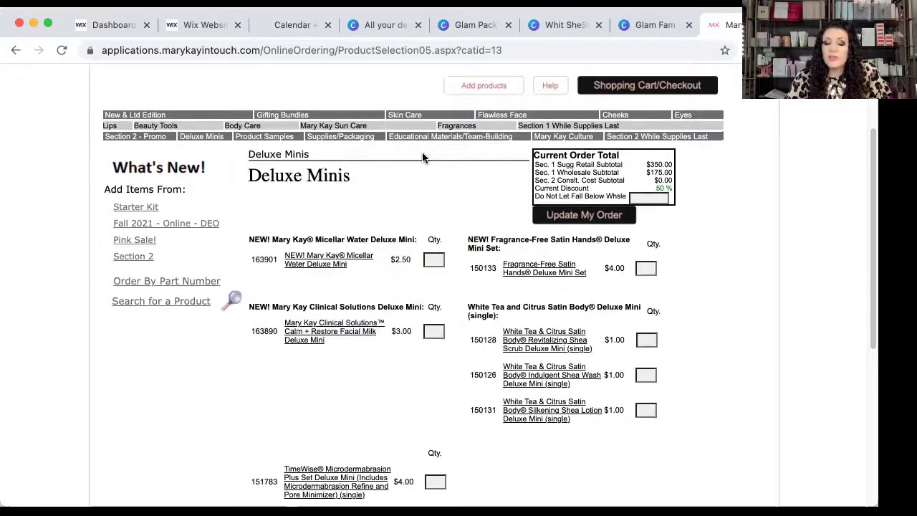
pyautogui.scroll(1, 745, 333)
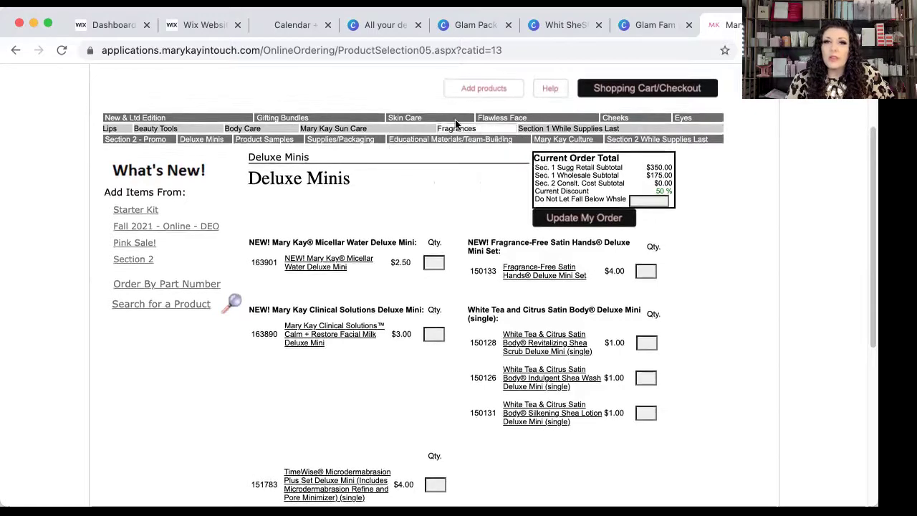
# Step: Open the TimeWise Repair products in the Skin Care category and look over the items and prices
pyautogui.moveTo(430, 122)
pyautogui.click(428, 142)
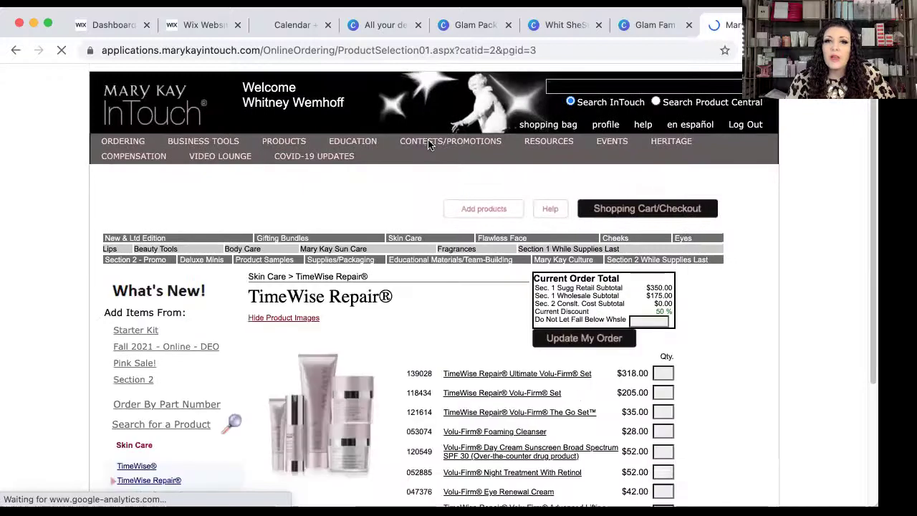
pyautogui.scroll(-3, 716, 372)
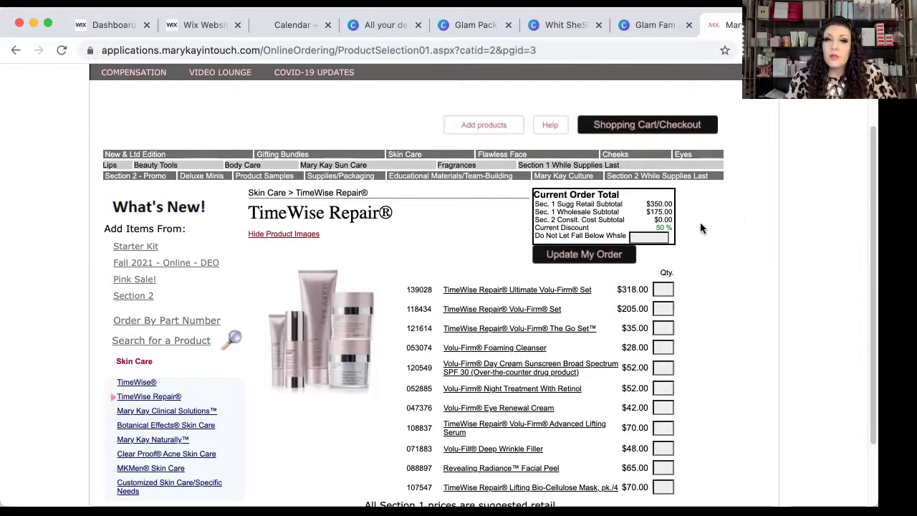
pyautogui.scroll(-1, 702, 215)
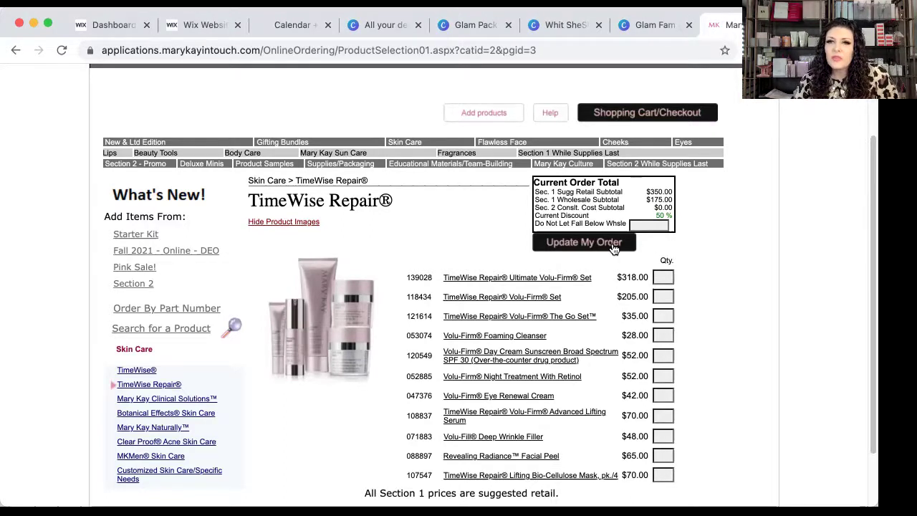
# Step: Open the shopping cart and review the shipping information, order totals and listed products
pyautogui.click(630, 112)
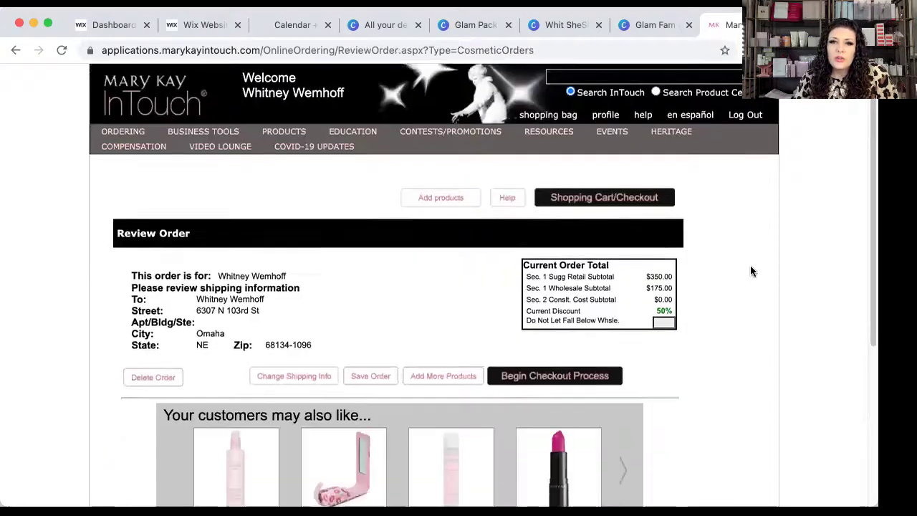
pyautogui.scroll(-3, 750, 270)
pyautogui.scroll(-2, 752, 271)
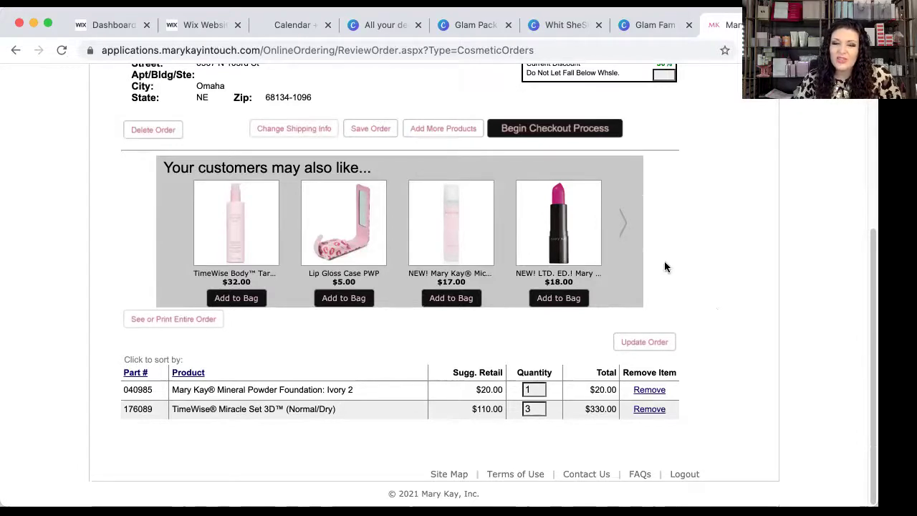
pyautogui.scroll(5, 707, 267)
pyautogui.scroll(-1, 707, 265)
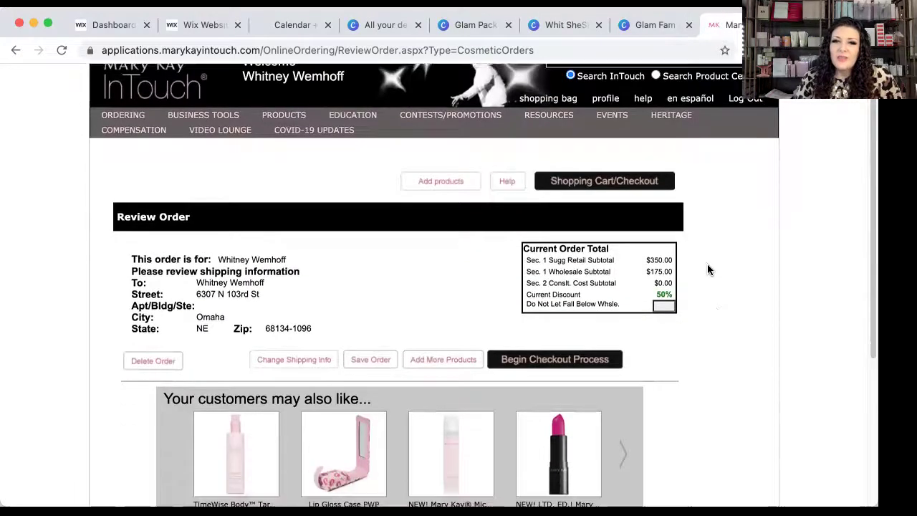
# Step: Begin the checkout process, dismiss the 50% Earned Discount Privilege notice and review the reward status and donation option
pyautogui.scroll(-1, 631, 322)
pyautogui.click(571, 334)
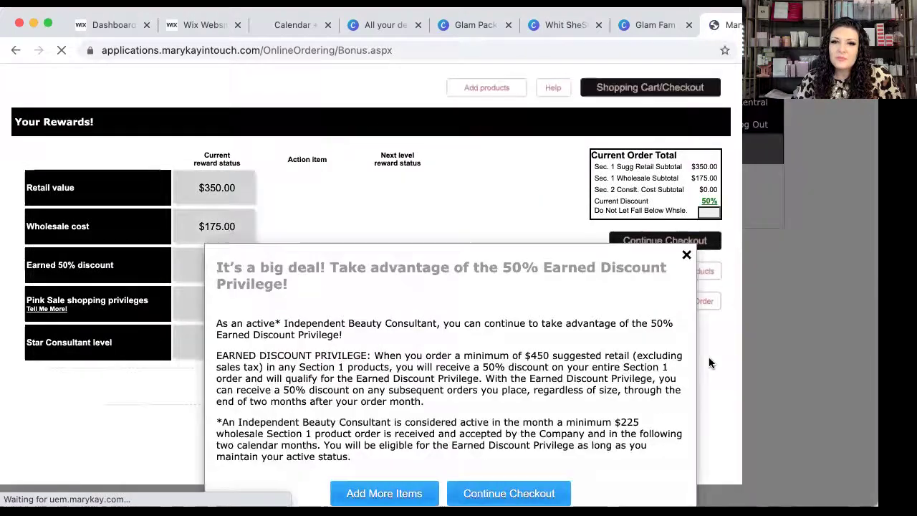
pyautogui.click(686, 255)
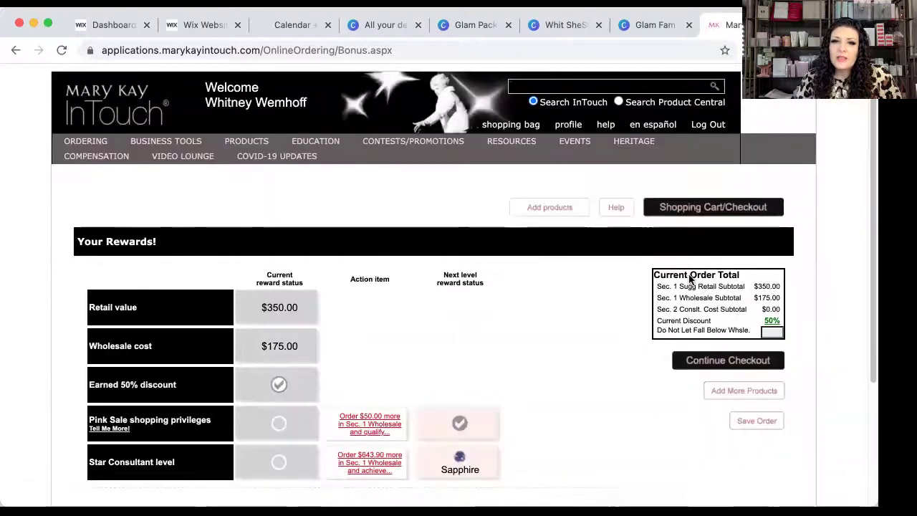
pyautogui.scroll(-1, 605, 373)
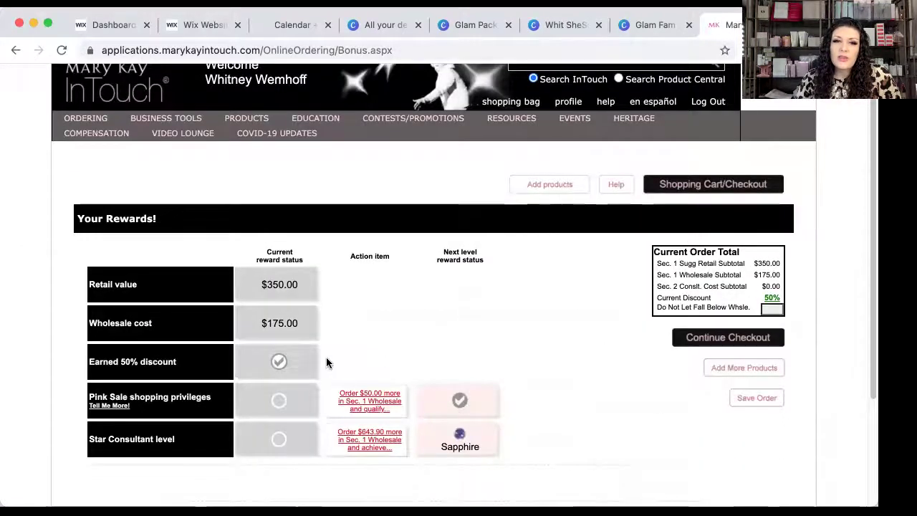
pyautogui.scroll(-3, 327, 359)
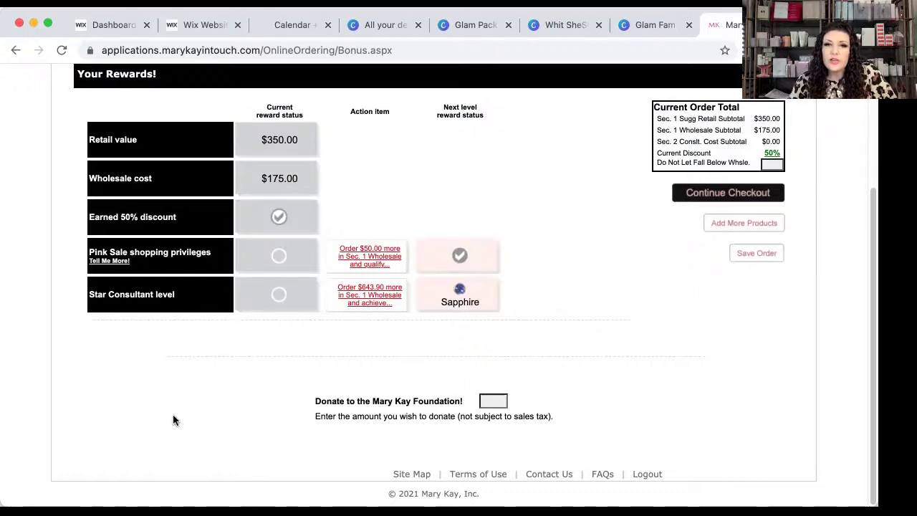
pyautogui.scroll(1, 640, 325)
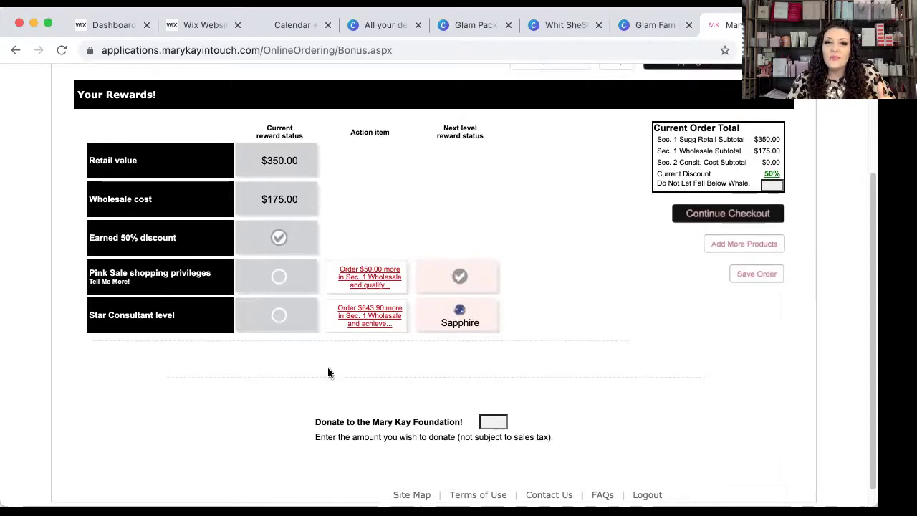
pyautogui.scroll(-1, 327, 370)
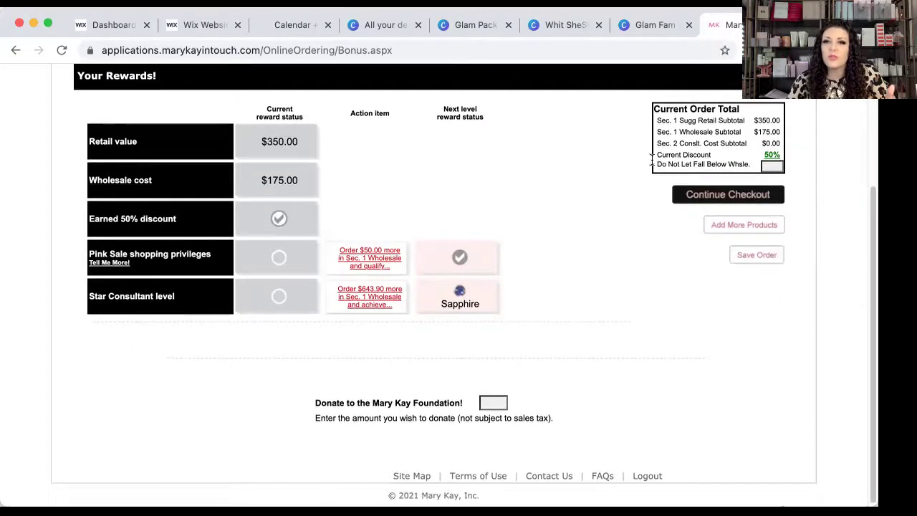
pyautogui.scroll(1, 686, 181)
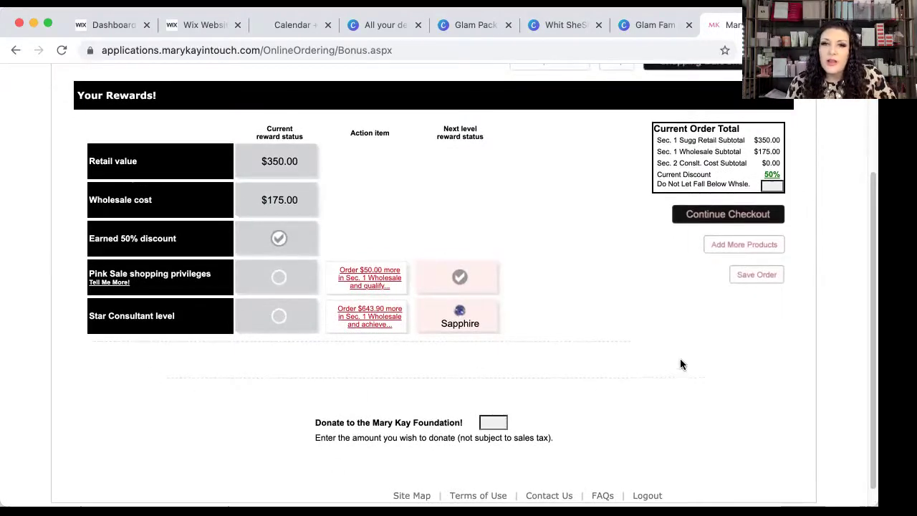
pyautogui.scroll(1, 681, 365)
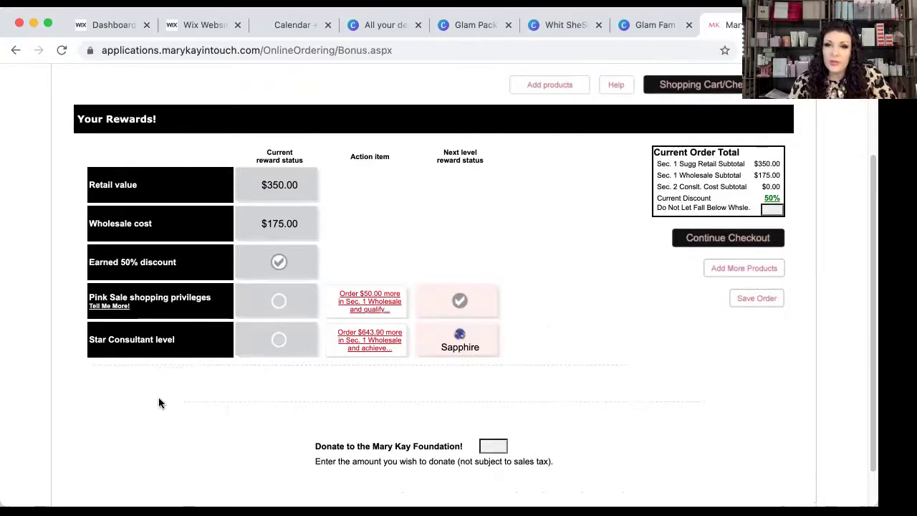
# Step: Continue checkout with UPS shipping at $10.95 and accept the Ordering Guidelines
pyautogui.click(765, 241)
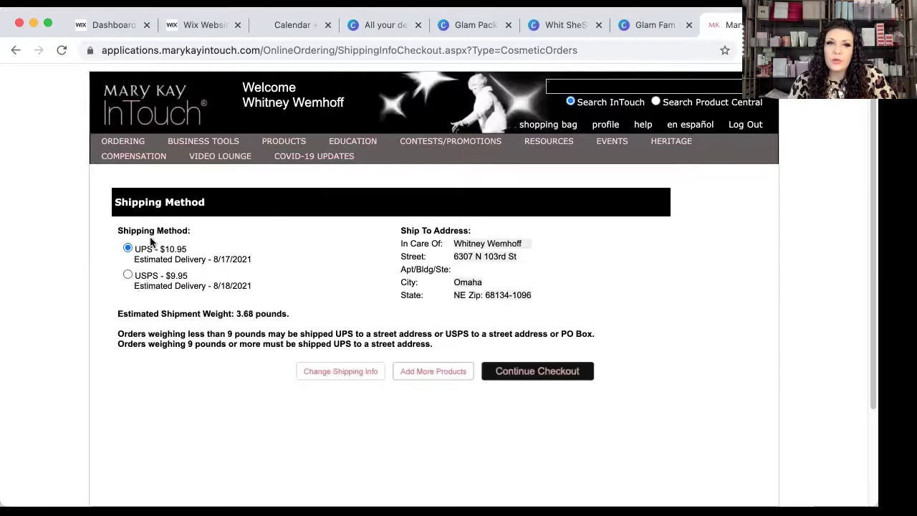
pyautogui.click(566, 375)
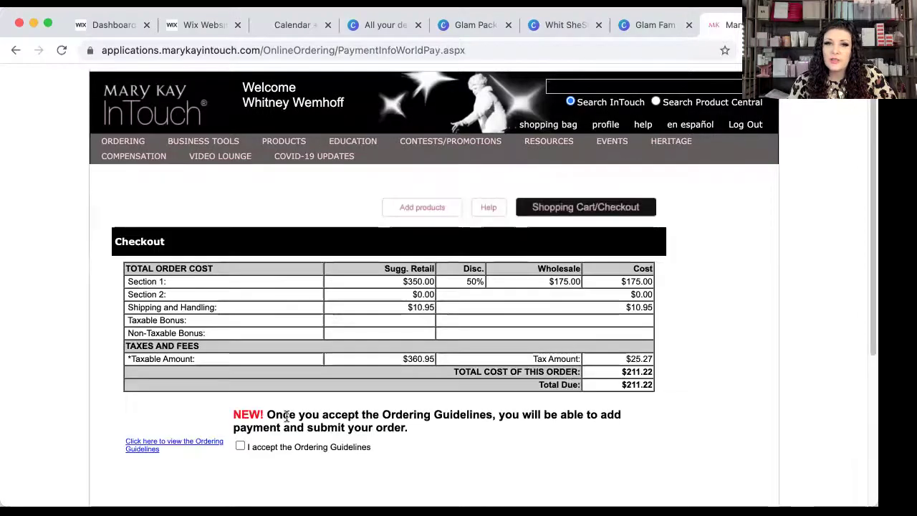
pyautogui.click(240, 446)
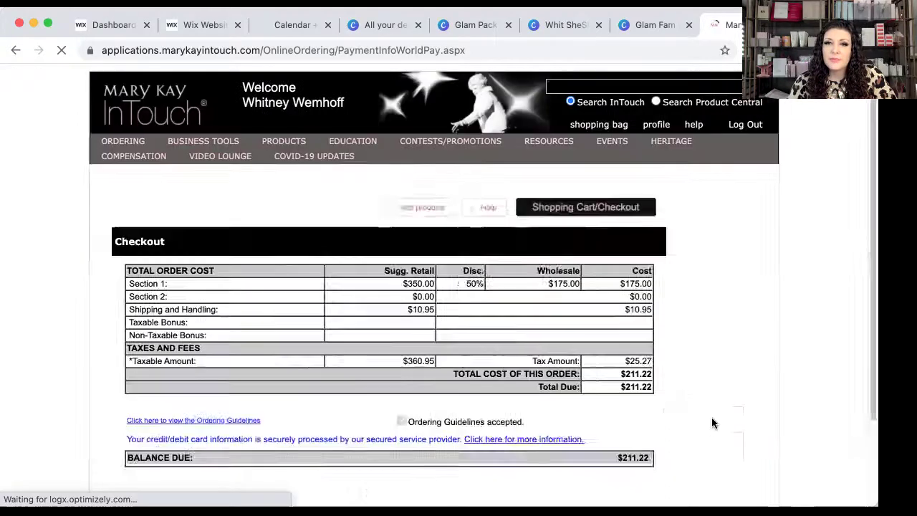
# Step: Review the saved-card, new-card and order-on-hold payment options, and return to the order review without purchasing
pyautogui.scroll(-5, 713, 422)
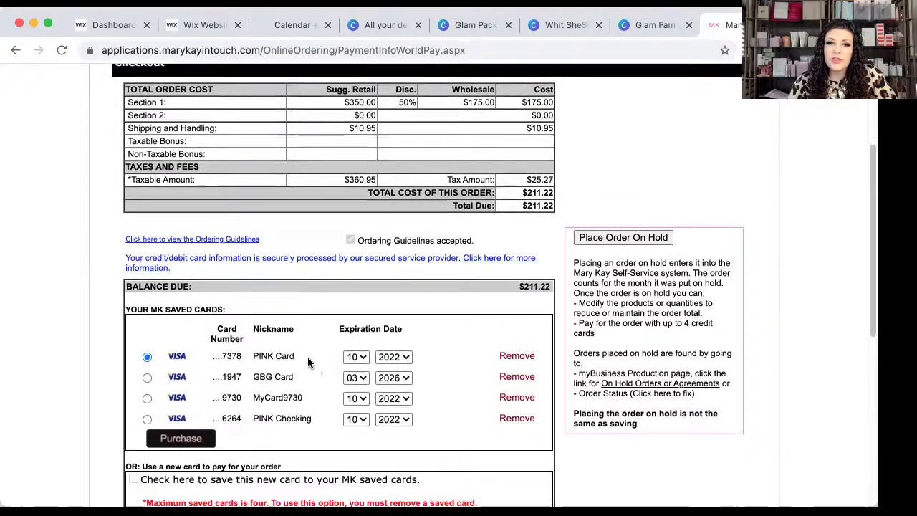
pyautogui.scroll(-2, 315, 366)
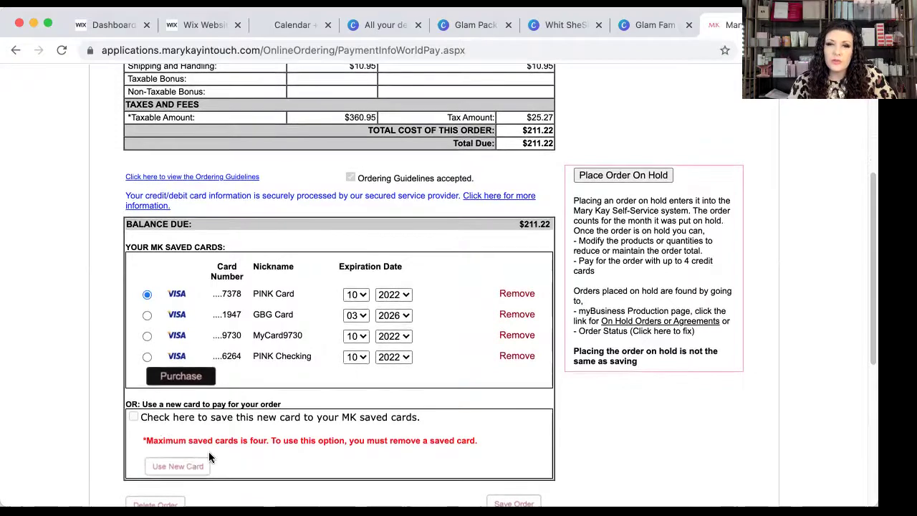
pyautogui.scroll(3, 419, 345)
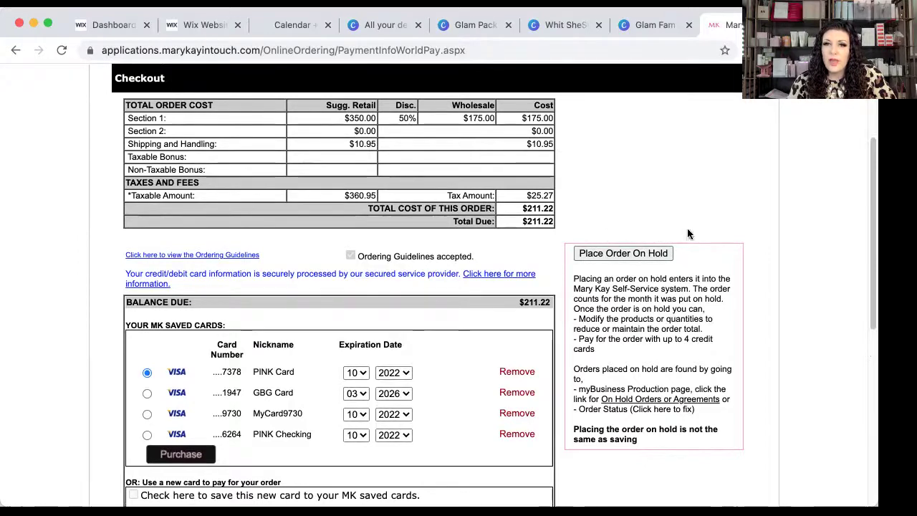
pyautogui.scroll(-5, 621, 347)
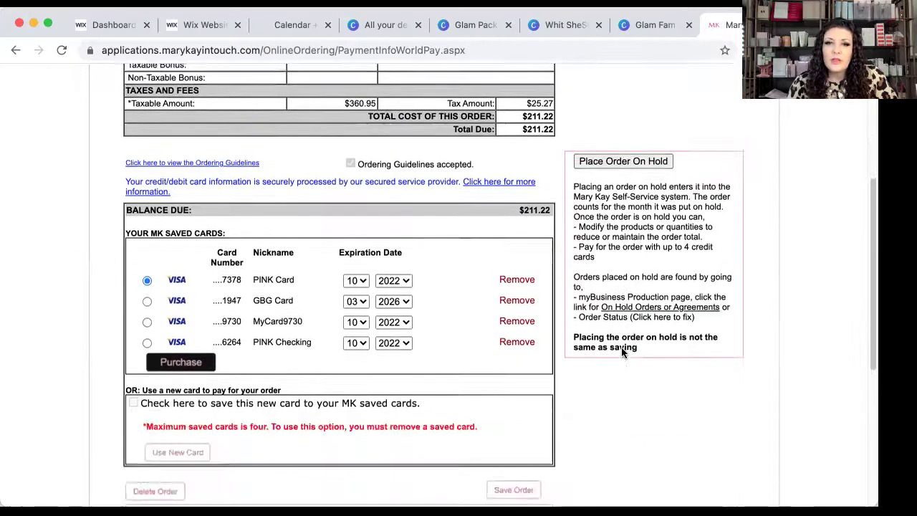
pyautogui.scroll(5, 621, 347)
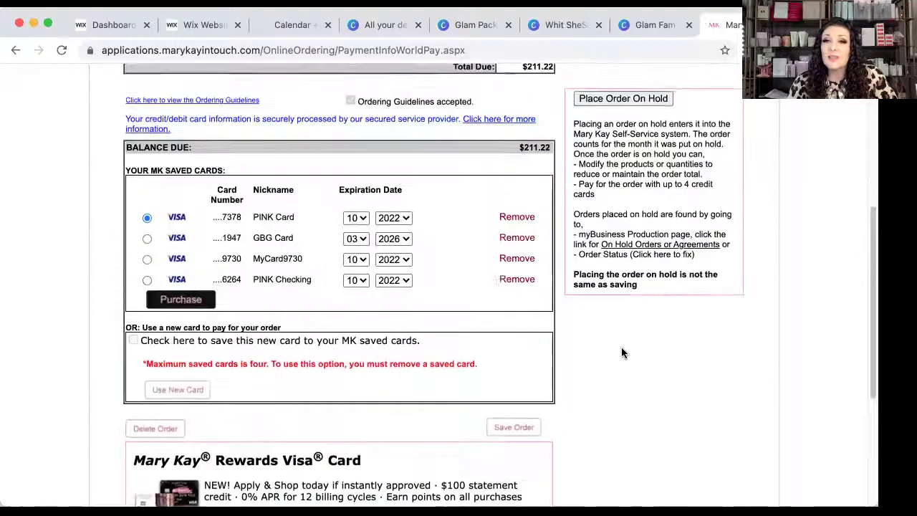
pyautogui.scroll(2, 605, 267)
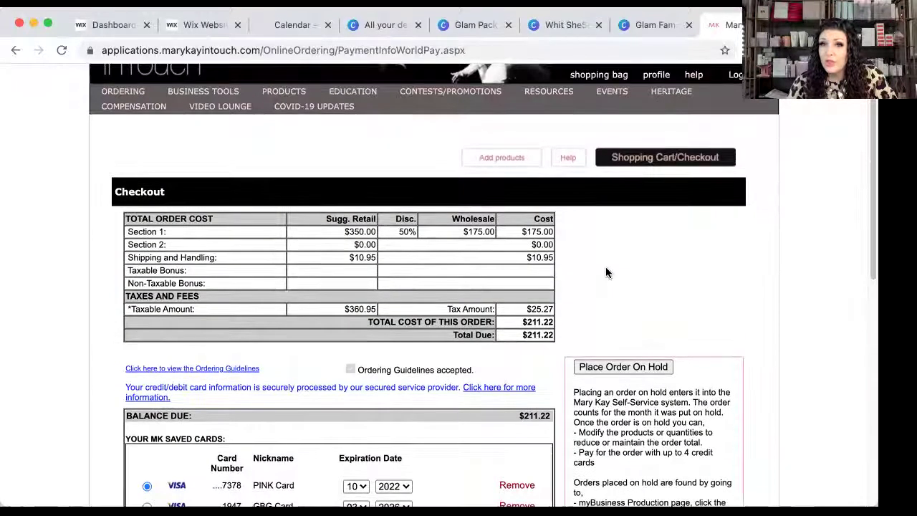
pyautogui.click(624, 159)
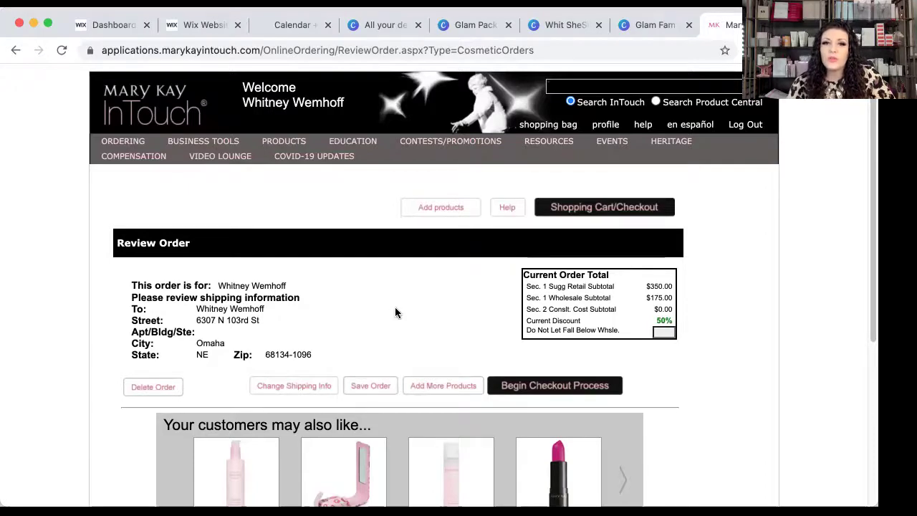
pyautogui.scroll(-1, 395, 305)
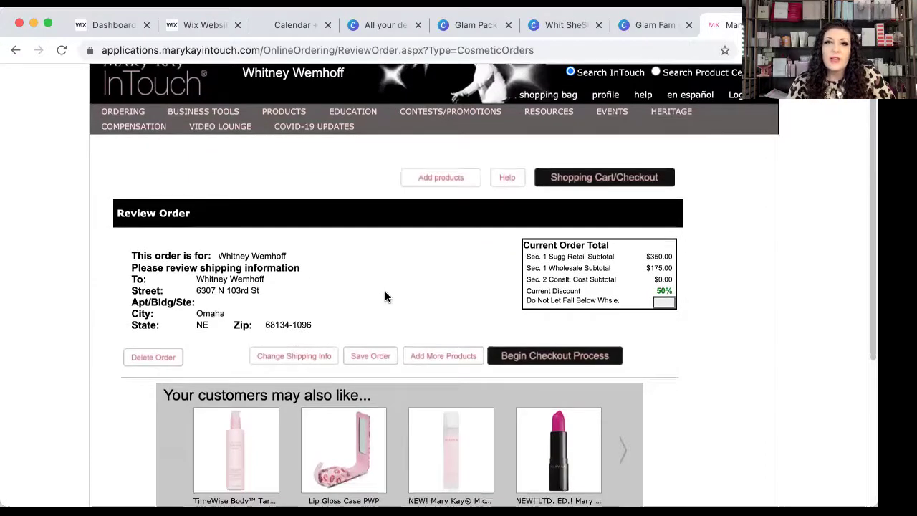
# Step: Open the Sample, Saved, Reusable and Unfinished Orders page and look through the list of unfinished orders
pyautogui.moveTo(122, 119)
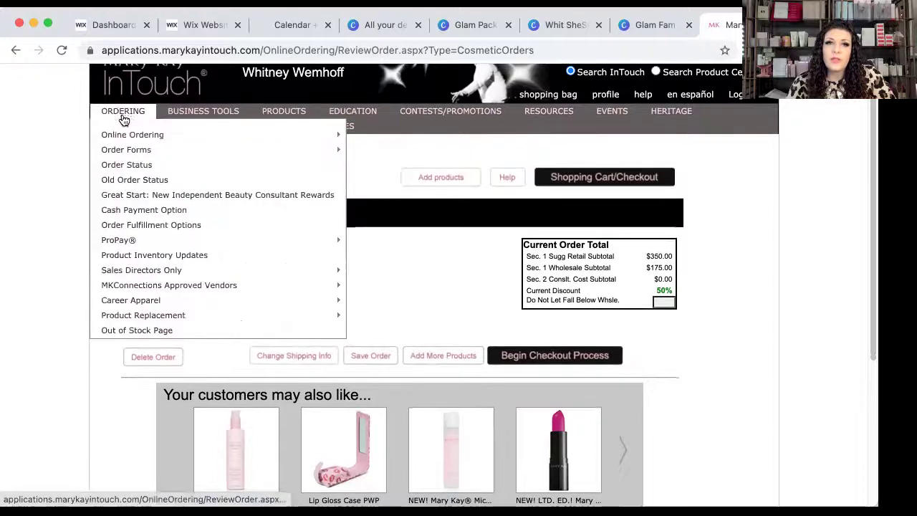
pyautogui.moveTo(233, 141)
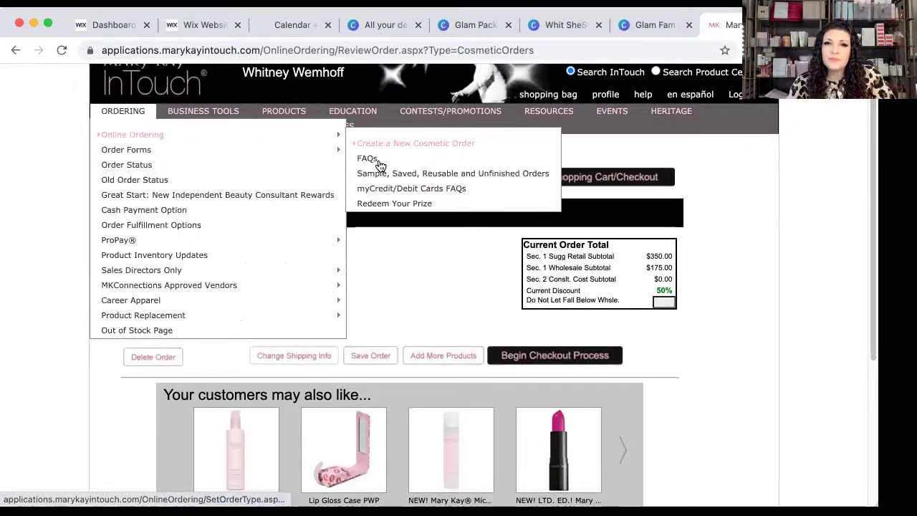
pyautogui.click(382, 180)
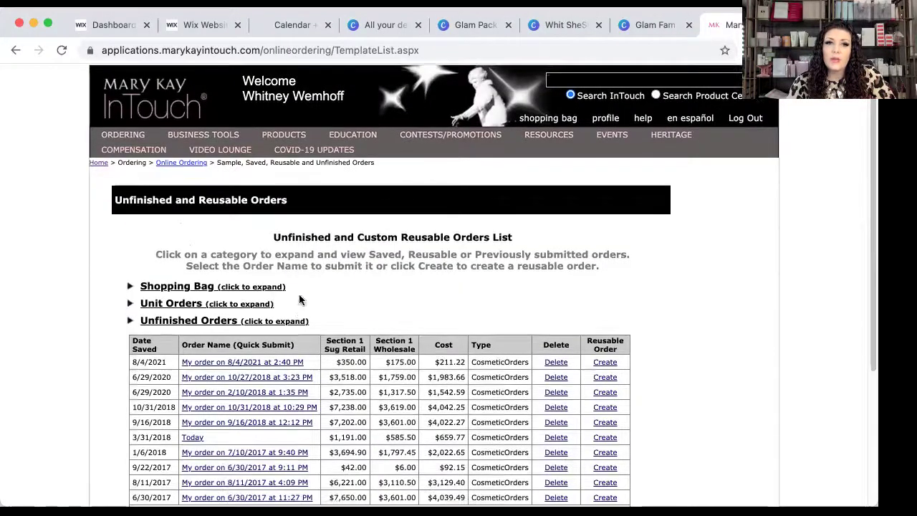
pyautogui.scroll(-2, 302, 315)
pyautogui.scroll(-4, 337, 242)
pyautogui.scroll(4, 337, 253)
pyautogui.scroll(2, 403, 260)
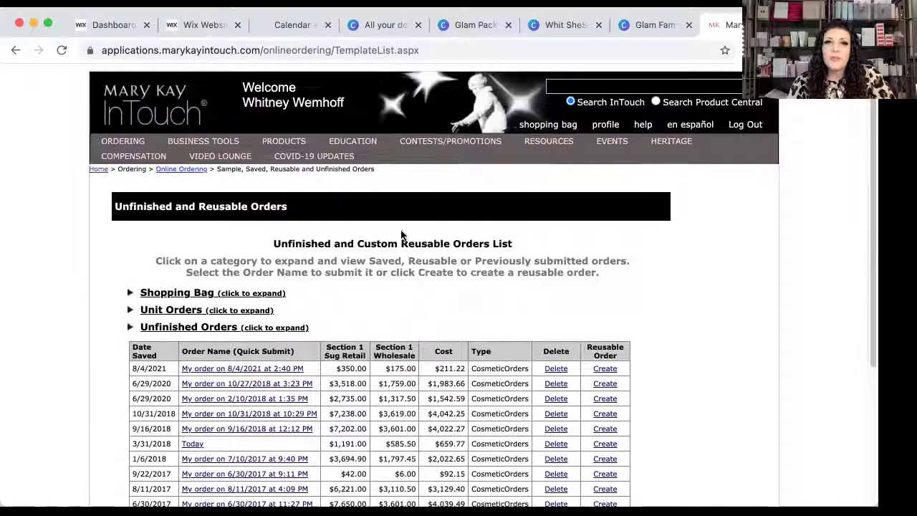